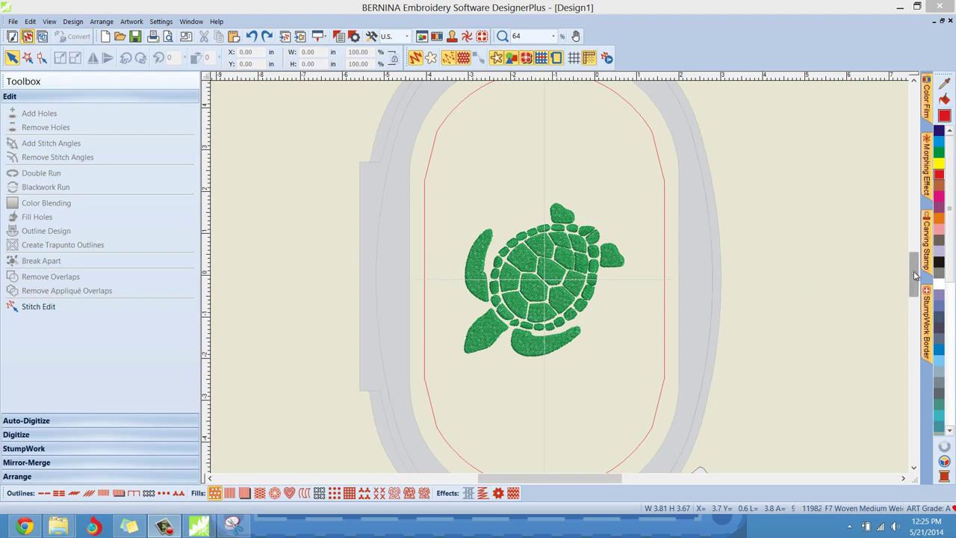
Look up the help topic on reinforcing outlines, then close it to return to the design
scroll(914, 275, "down", 1)
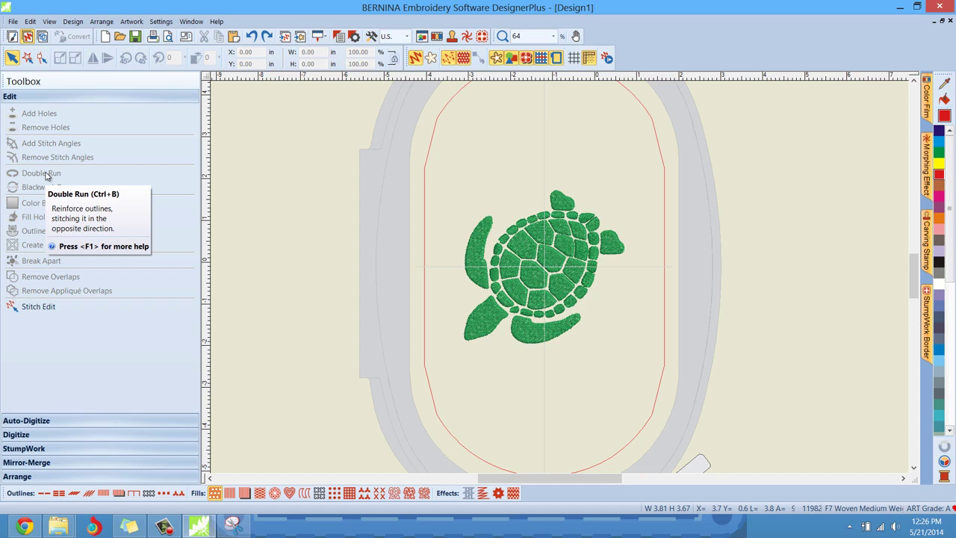
key("F1")
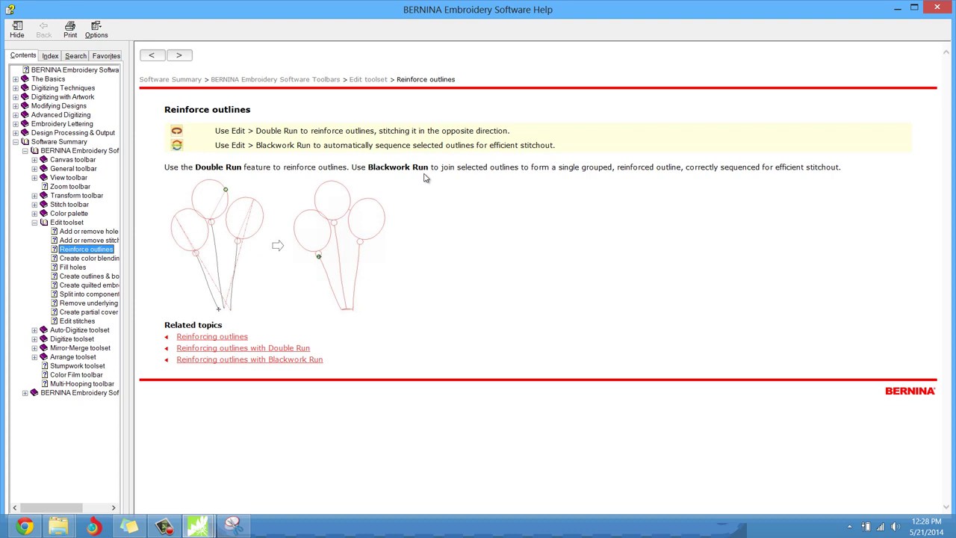
left_click(937, 7)
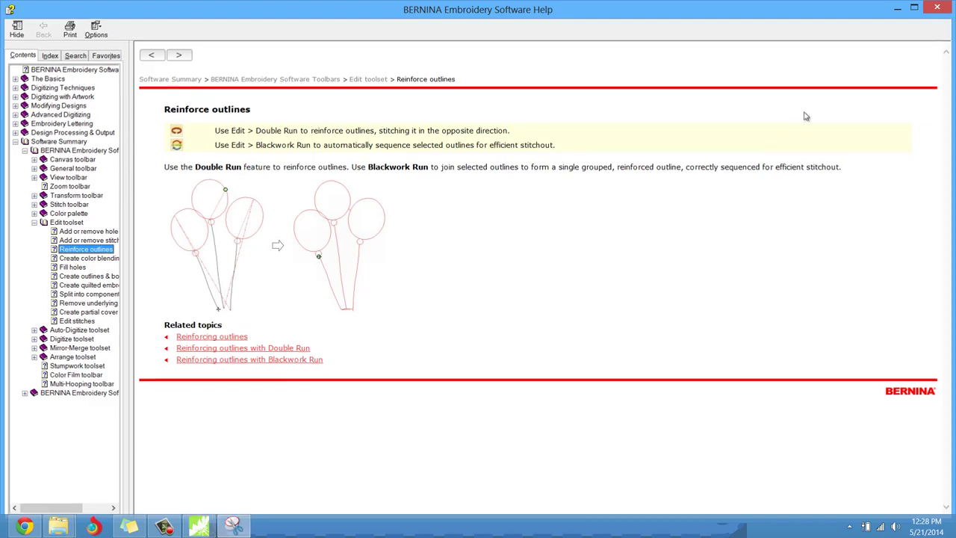
Select the turtle design, zoom in to inspect it, and bring its head fully into view
left_click(749, 168)
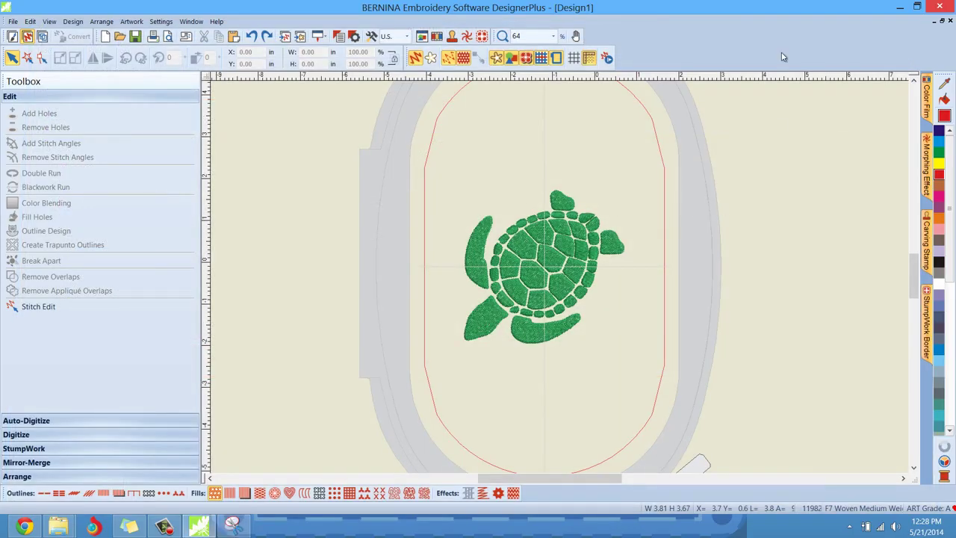
scroll(585, 295, "up", 2)
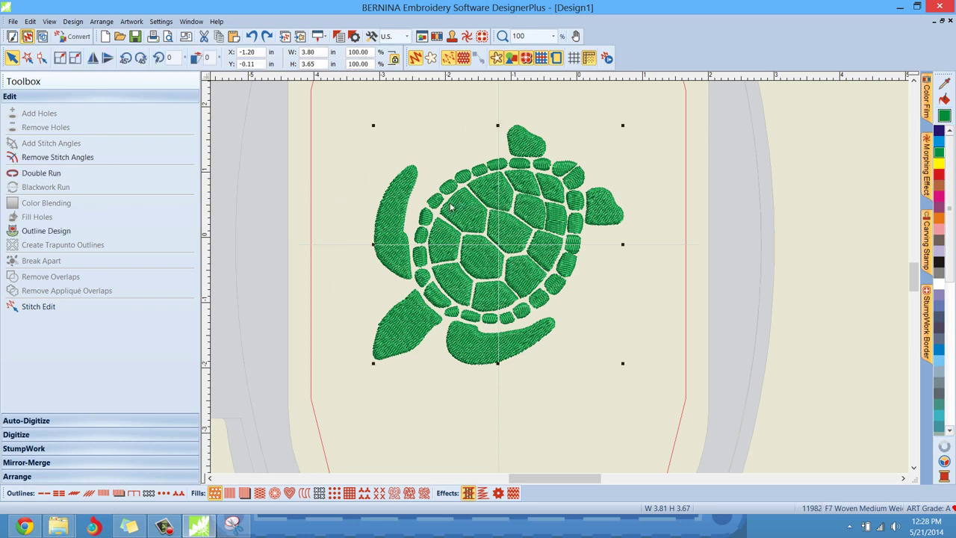
scroll(461, 199, "up", 4)
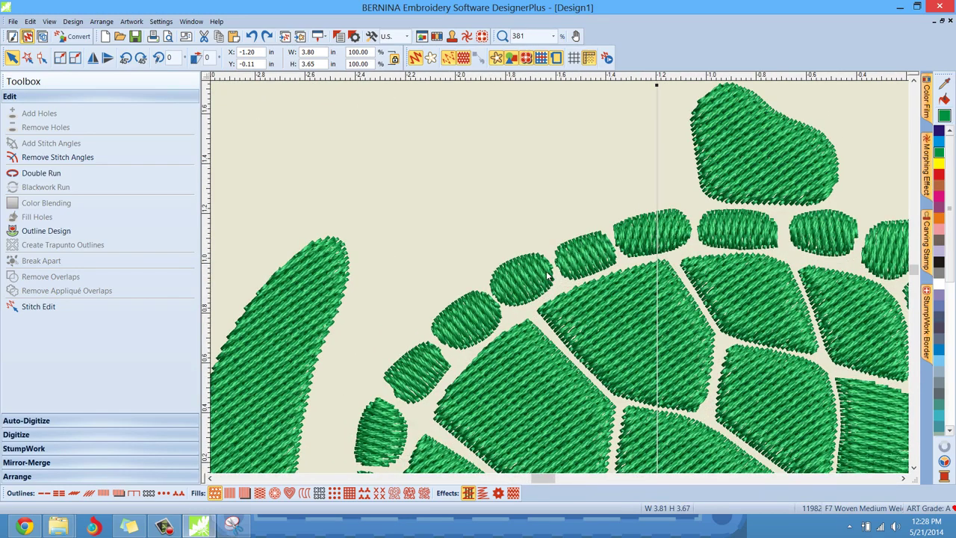
scroll(562, 281, "down", 3)
scroll(565, 281, "down", 5)
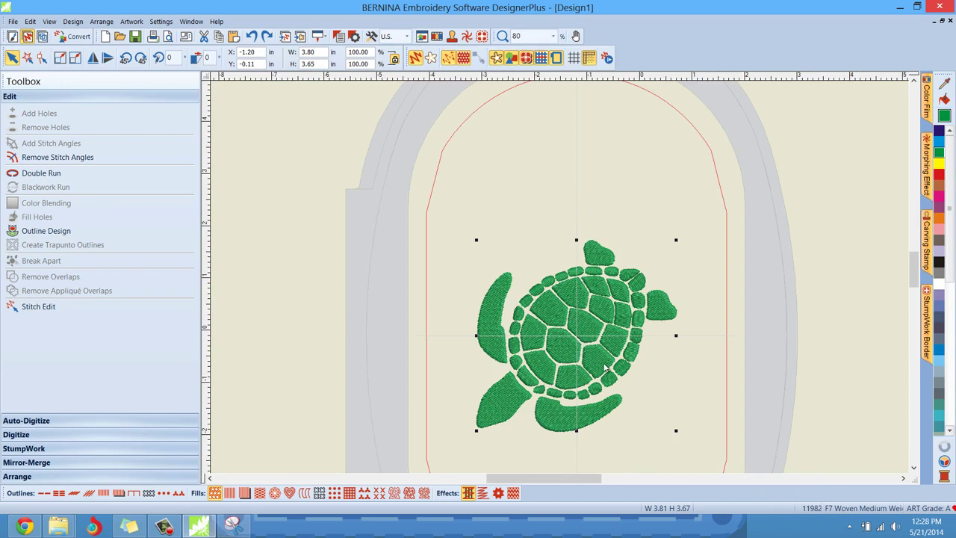
scroll(555, 271, "up", 2)
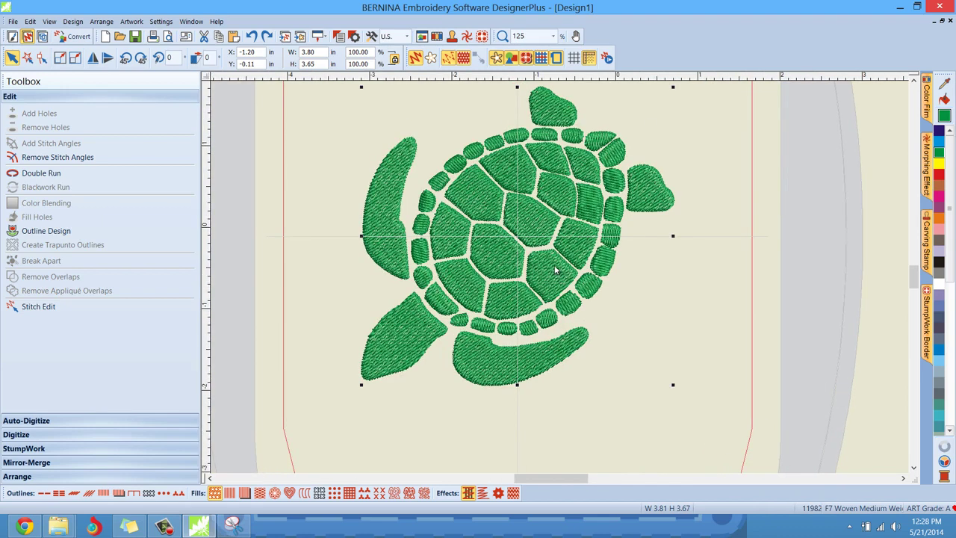
left_click(913, 79)
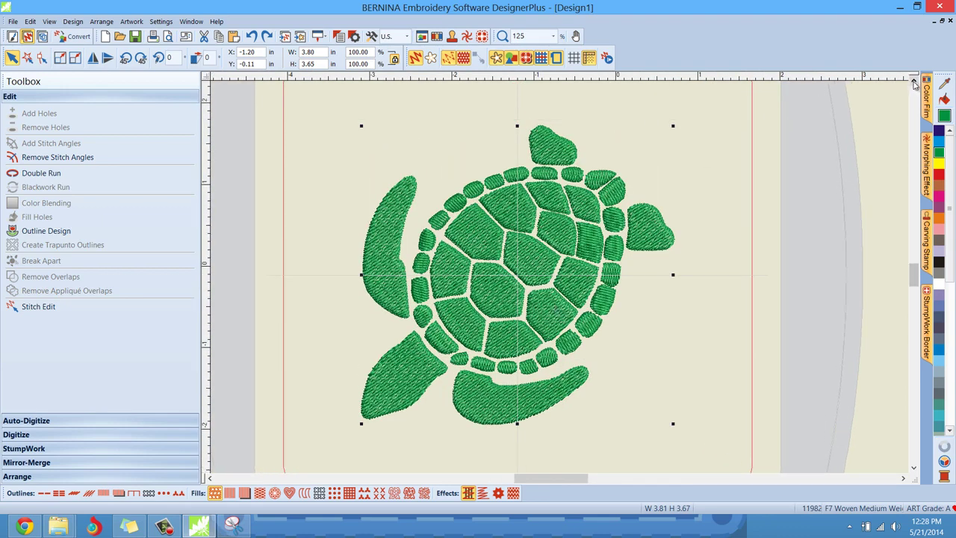
Outline every turtle piece with a Color 4 single run at 0.01 in offset
left_click(45, 233)
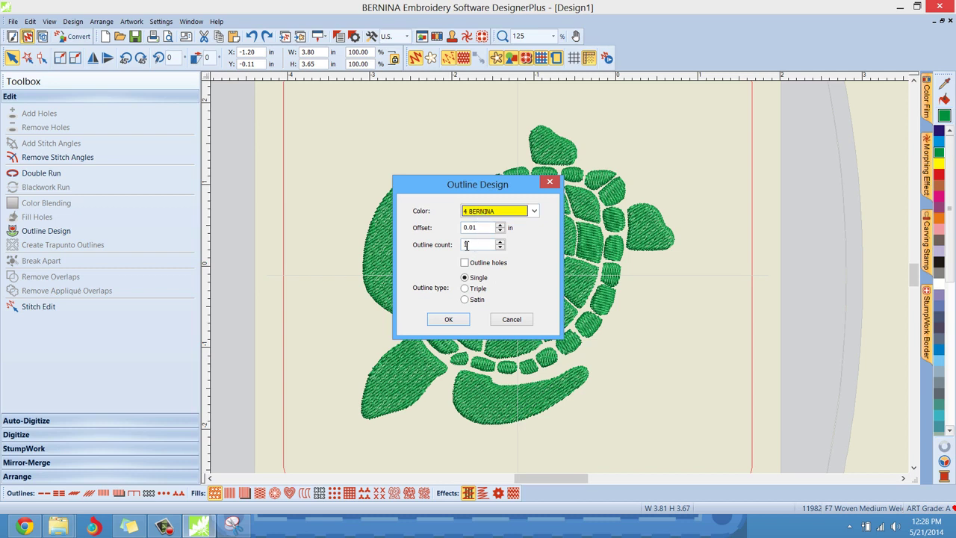
left_click(448, 319)
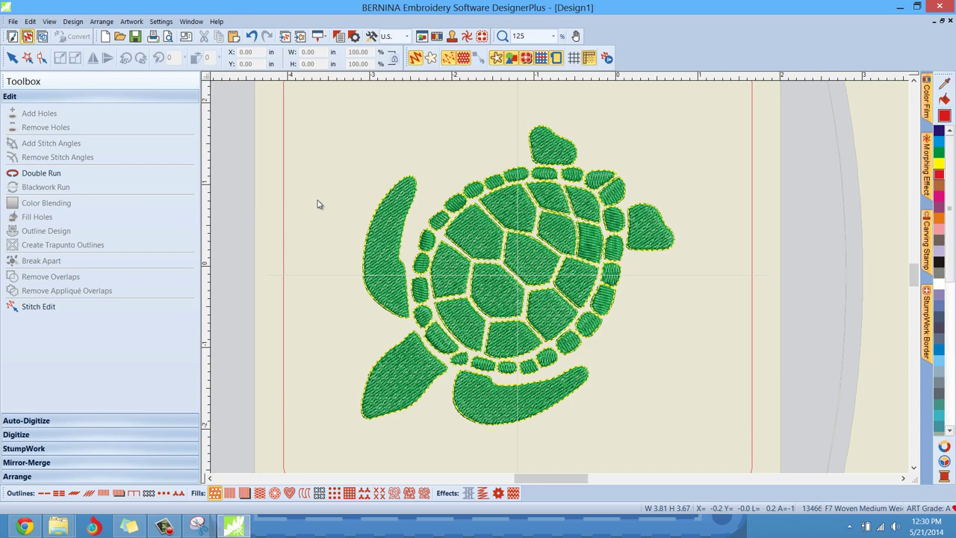
Zoom in to inspect the new yellow outlines, then zoom back out to 125%
scroll(560, 278, "up", 2)
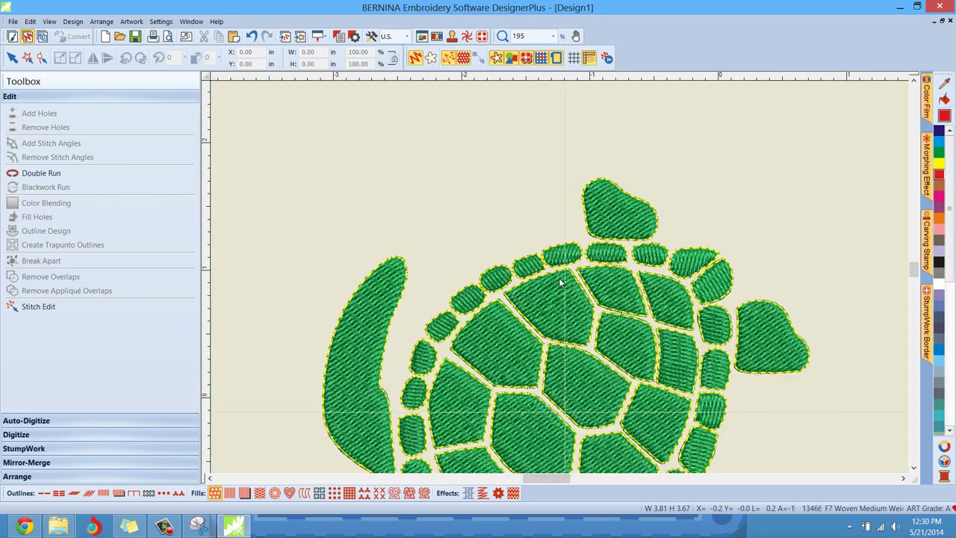
scroll(561, 280, "up", 6)
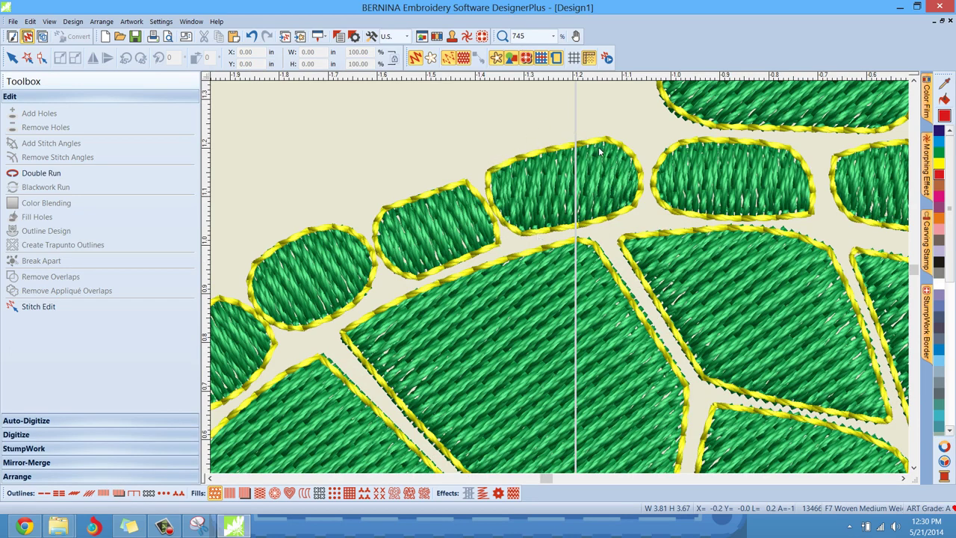
scroll(598, 149, "down", 7)
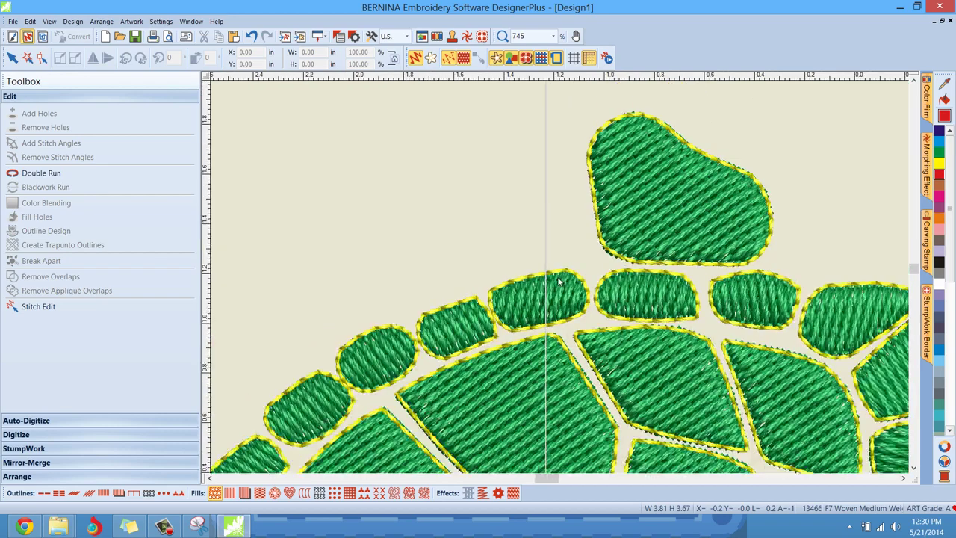
scroll(558, 276, "down", 3)
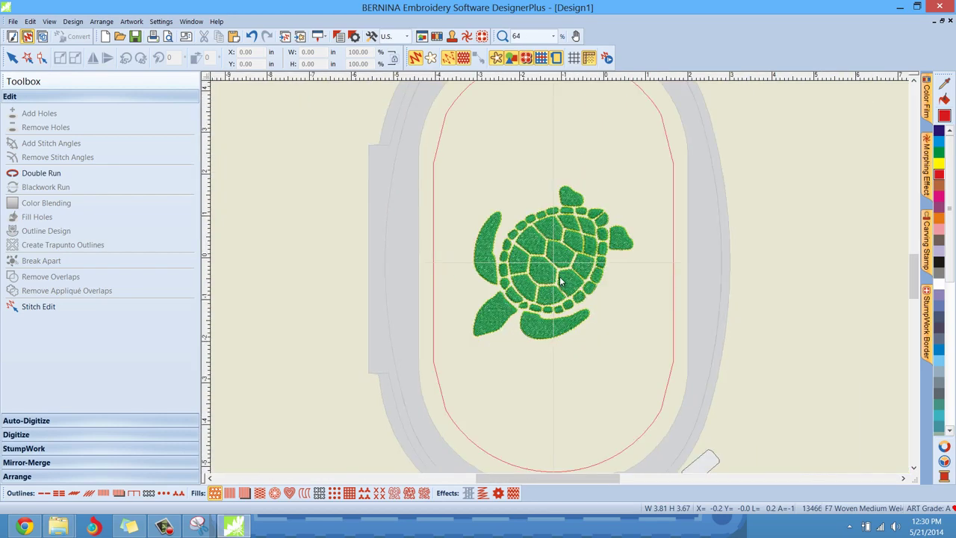
scroll(563, 280, "up", 3)
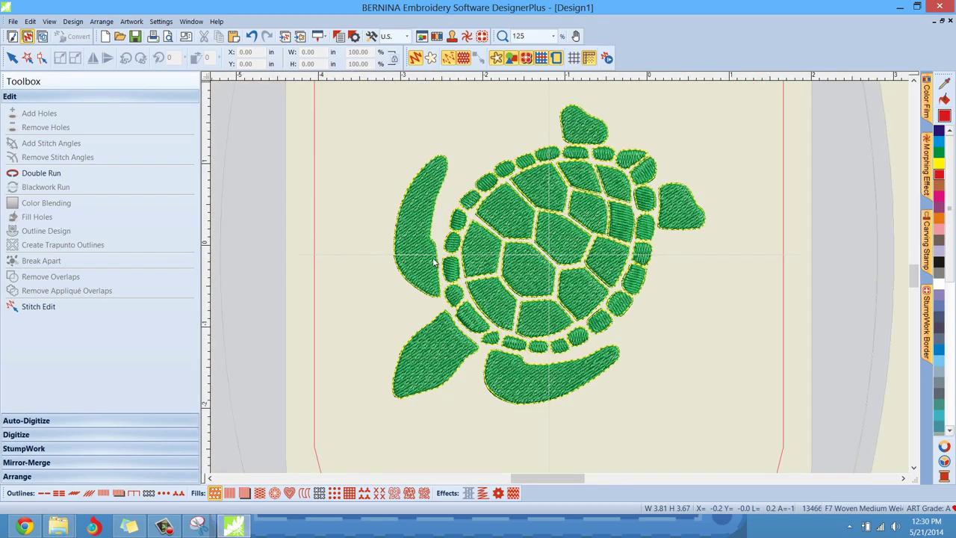
Select the yellow outline block, apply a Double Run reinforcement, then undo it
mouse_move(924, 99)
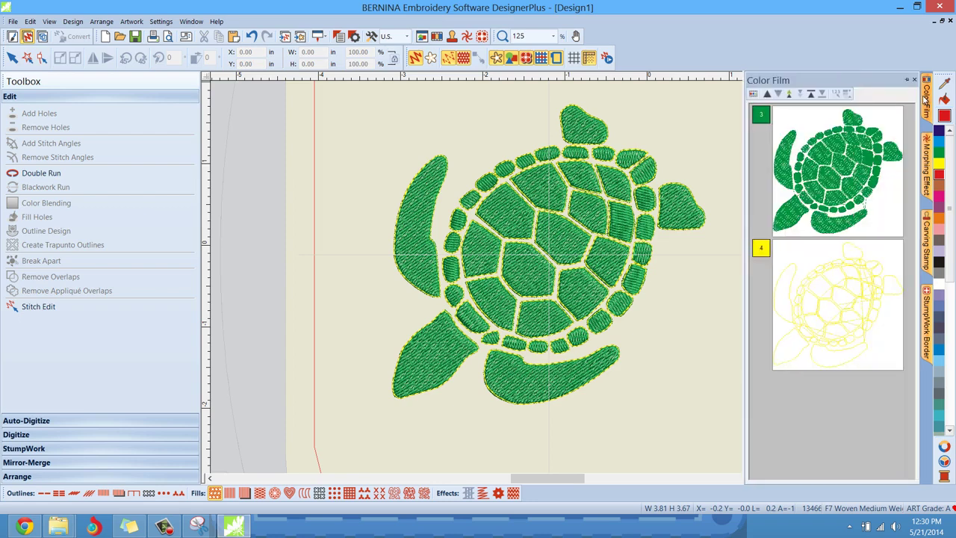
left_click(851, 292)
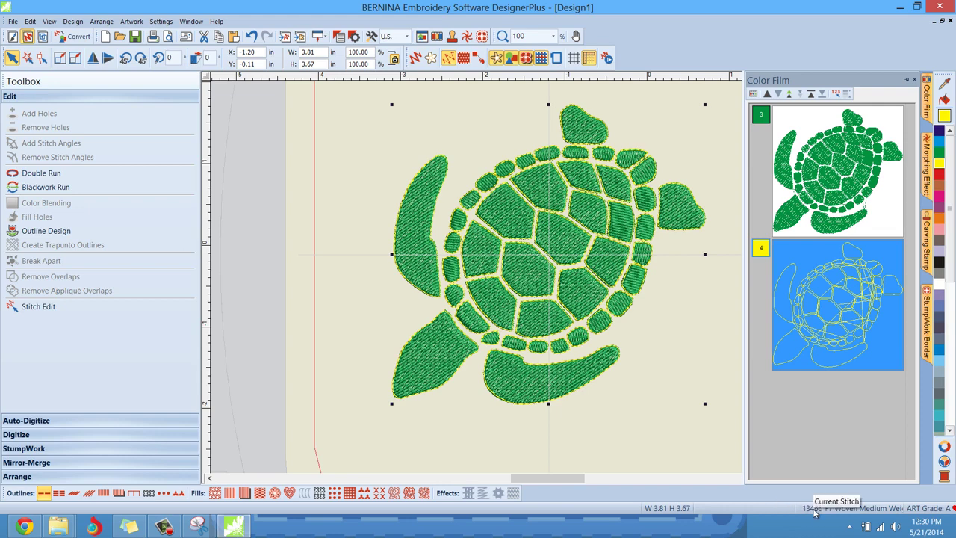
left_click(41, 173)
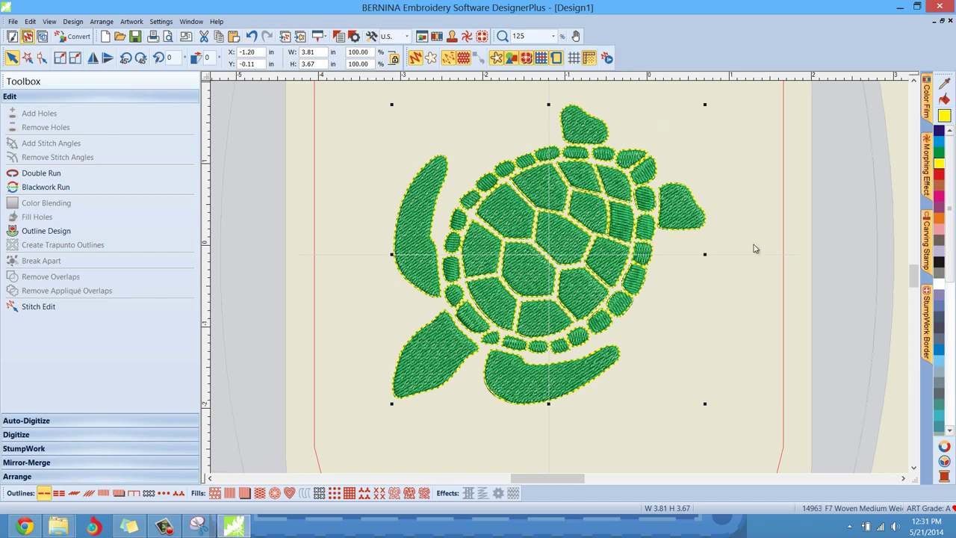
left_click(251, 35)
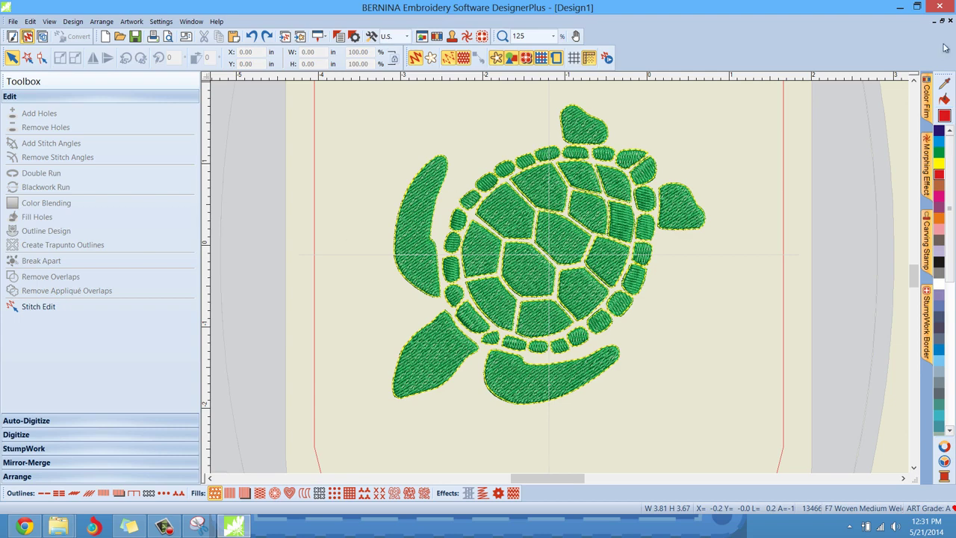
Select the green turtle fill, colour block 3, in Color Film
mouse_move(931, 97)
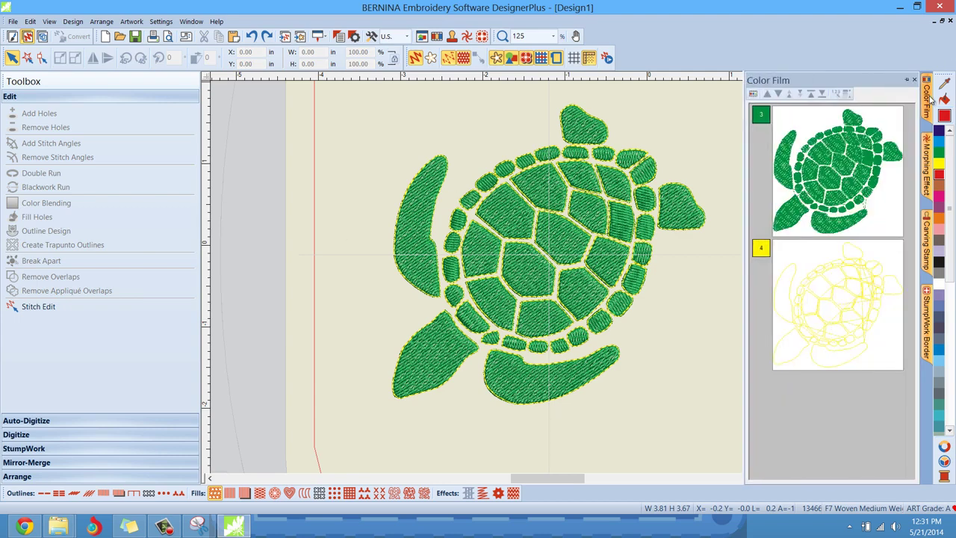
left_click(838, 159)
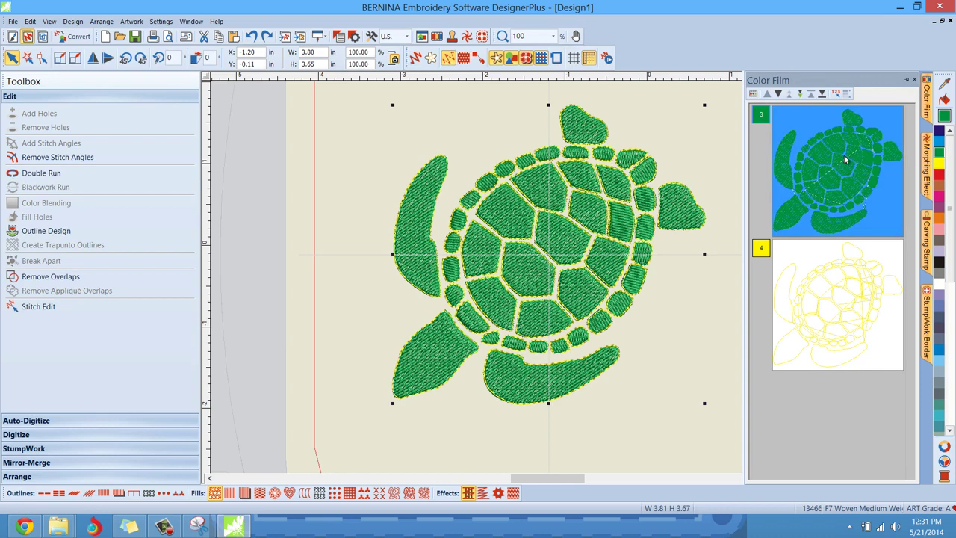
Delete the green fill block, then select the remaining outline and recolour it black
key("Delete")
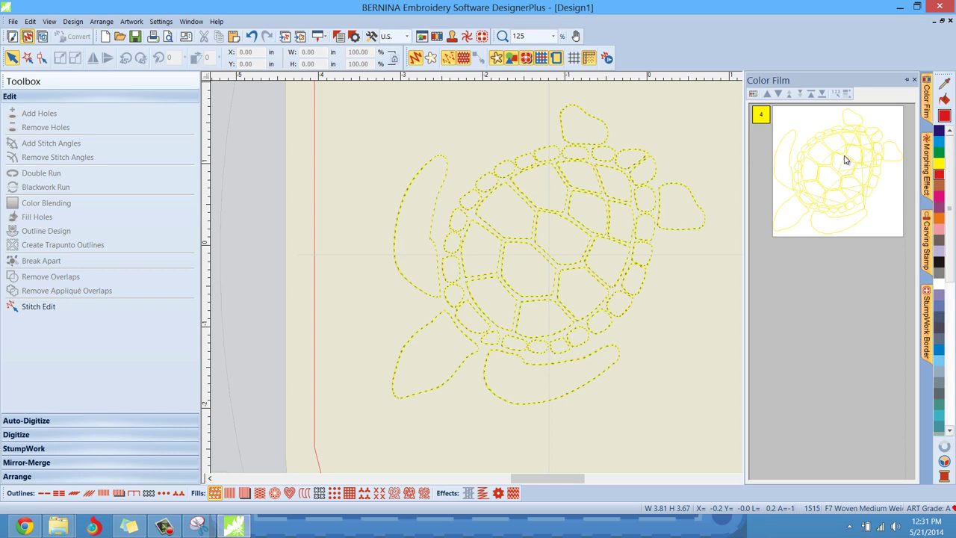
left_click(846, 160)
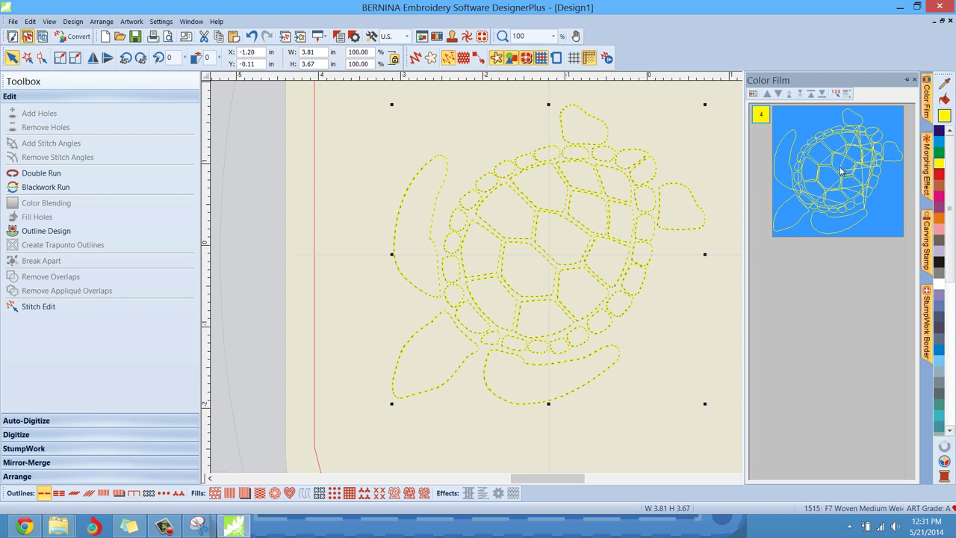
left_click(940, 264)
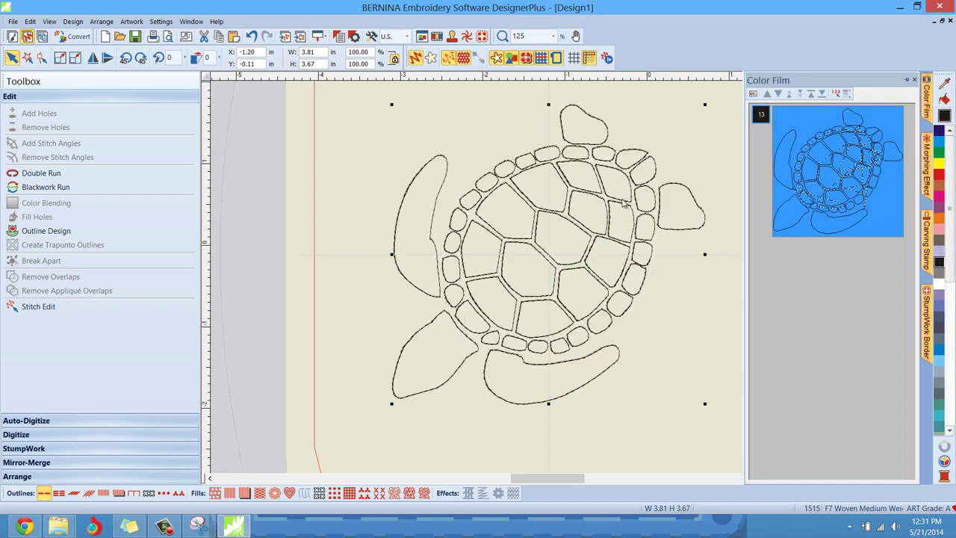
Deselect the black turtle outline by clicking empty canvas
left_click(734, 317)
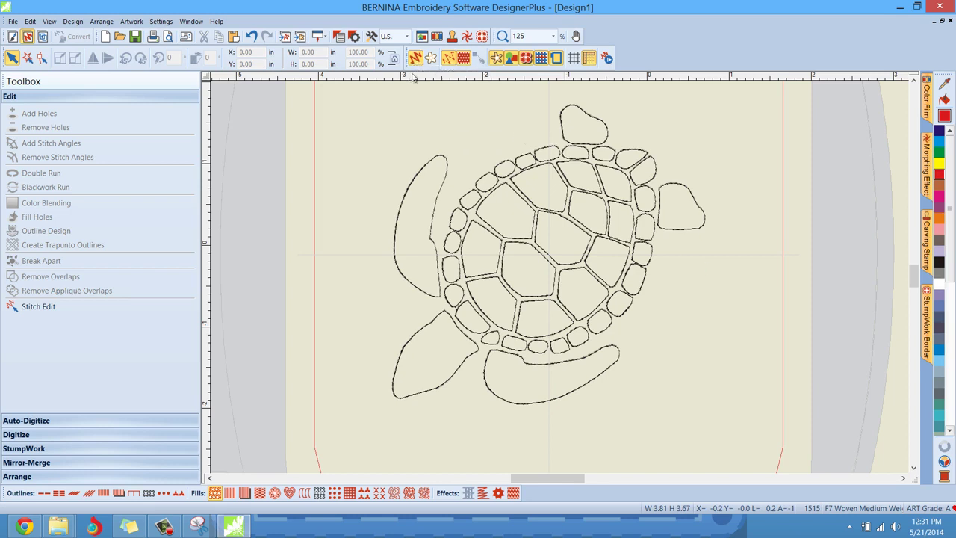
Switch off Artistic View, zoom to inspect the jump lines, then start Slow Redraw
left_click(414, 59)
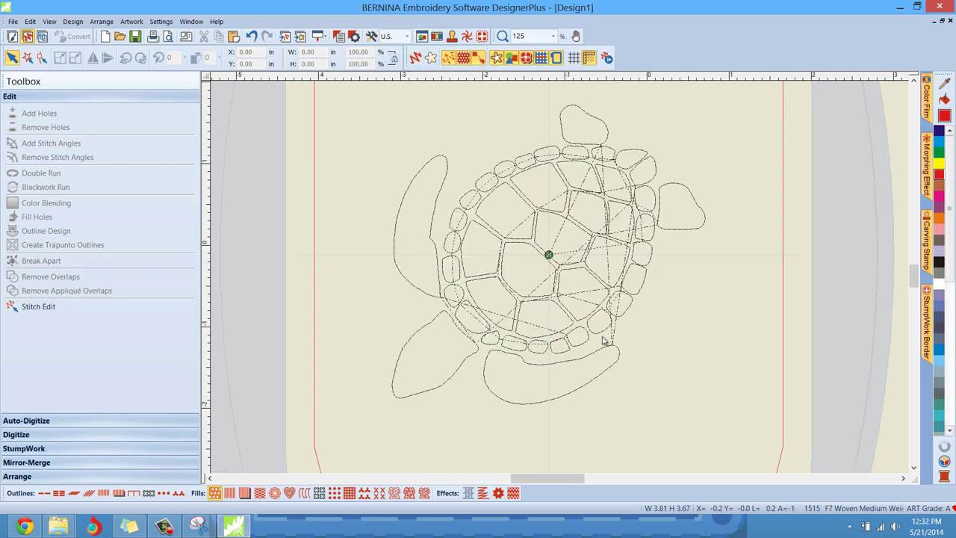
scroll(612, 229, "up", 1)
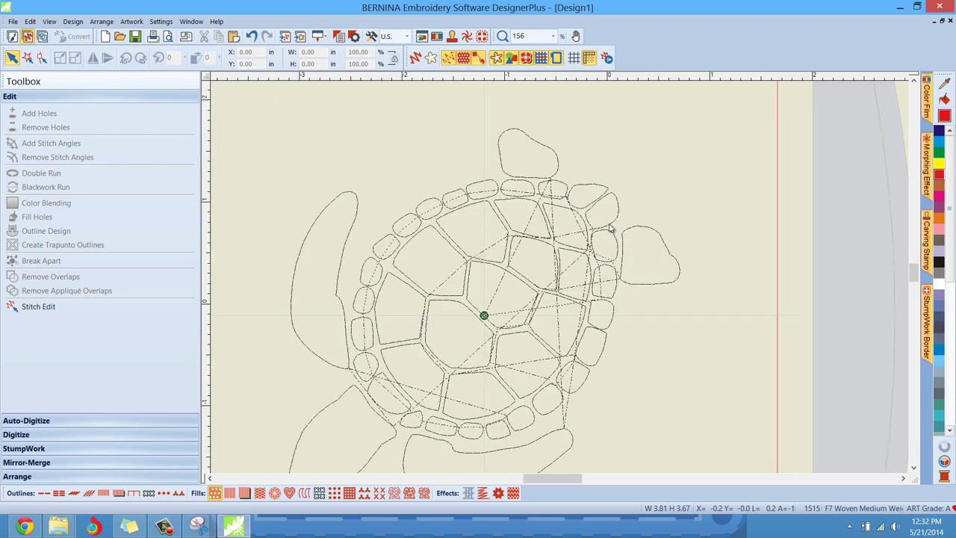
scroll(560, 286, "up", 2)
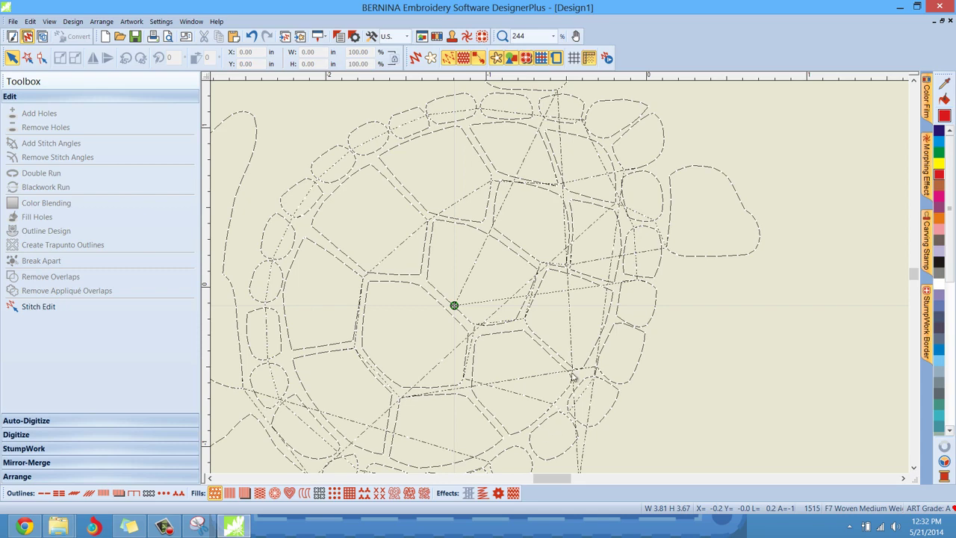
scroll(540, 321, "down", 3)
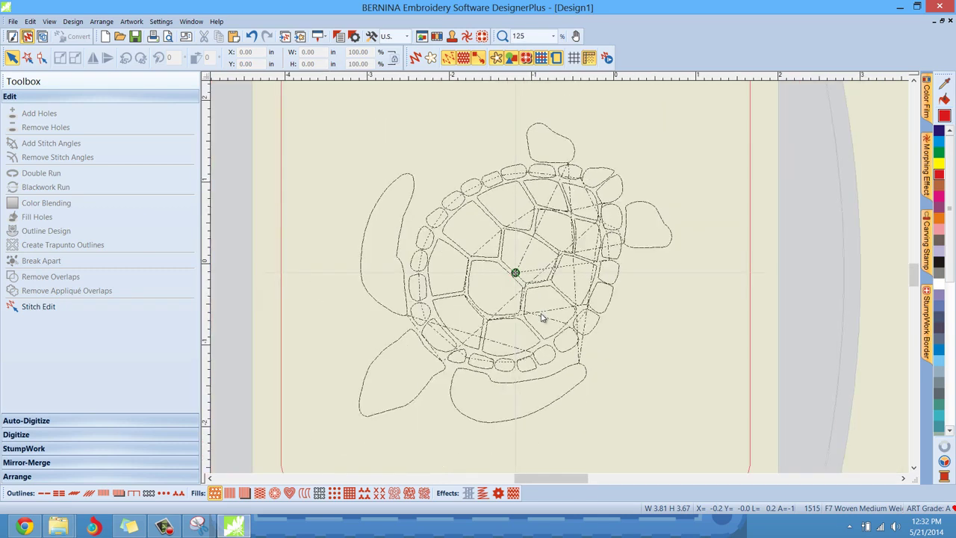
scroll(543, 318, "up", 1)
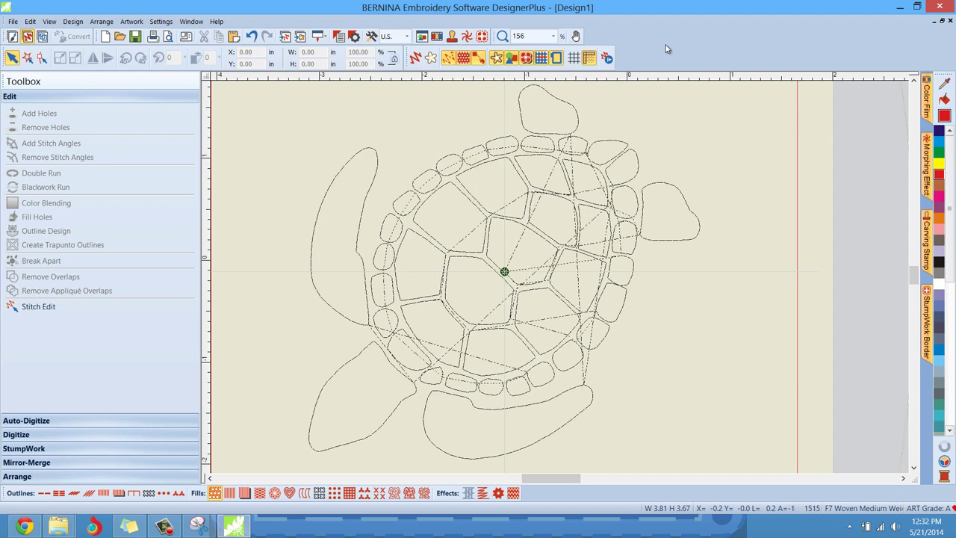
left_click(609, 60)
left_click_drag(725, 19, 738, 24)
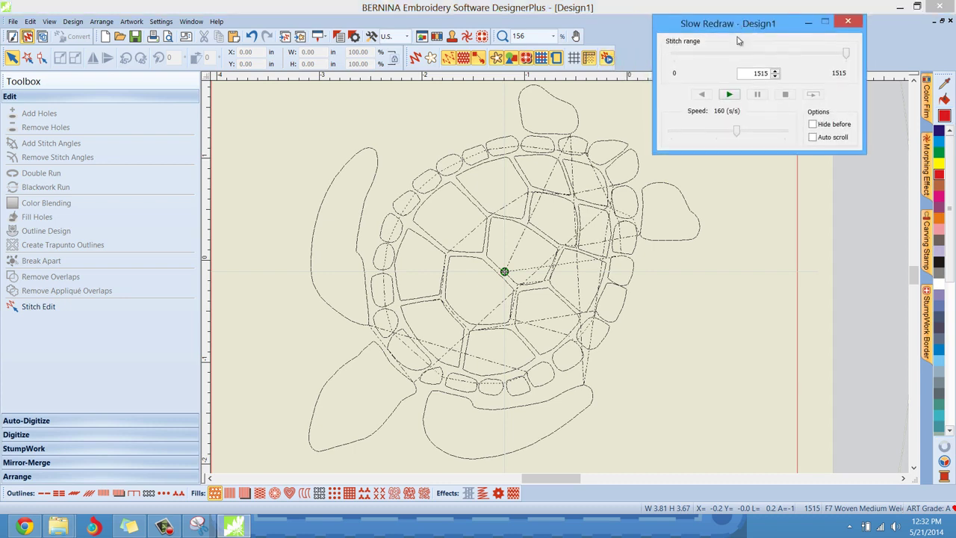
left_click(729, 94)
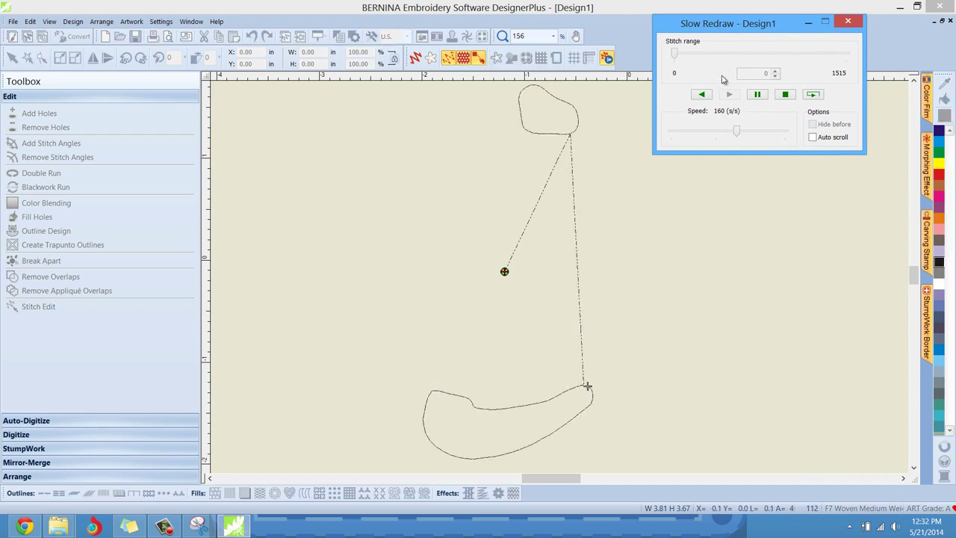
left_click_drag(736, 131, 721, 133)
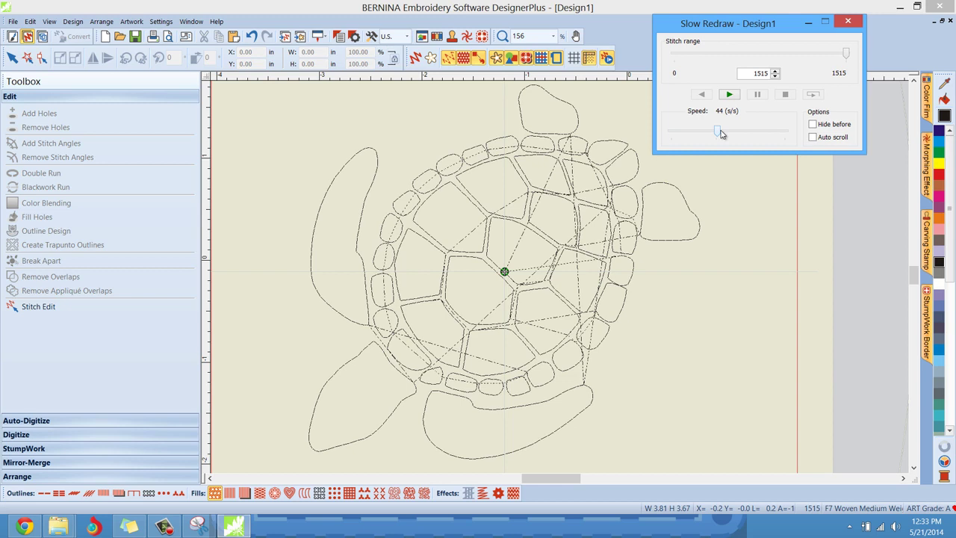
left_click(844, 26)
Select the entire turtle outline from the Color Film thumbnail and start Blackwork Run
left_click(925, 99)
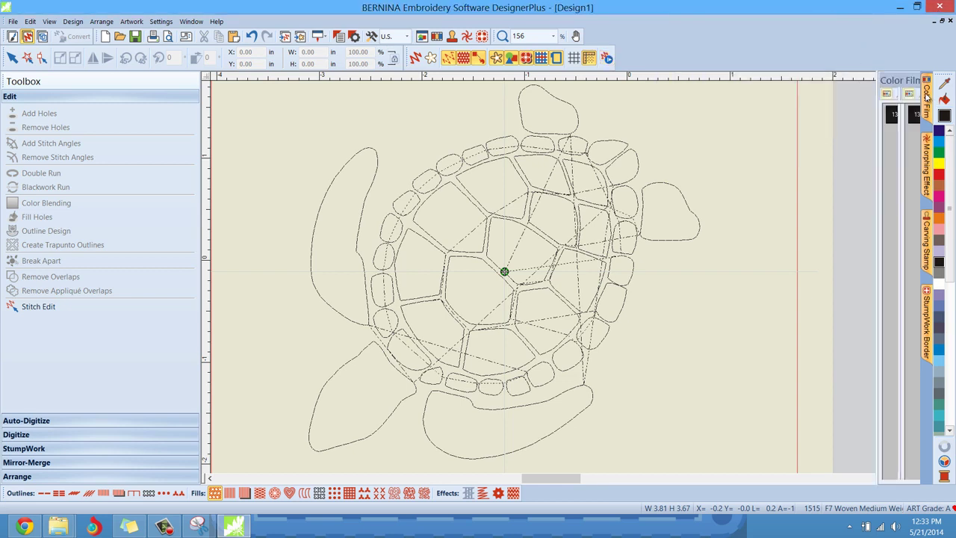
left_click(863, 168)
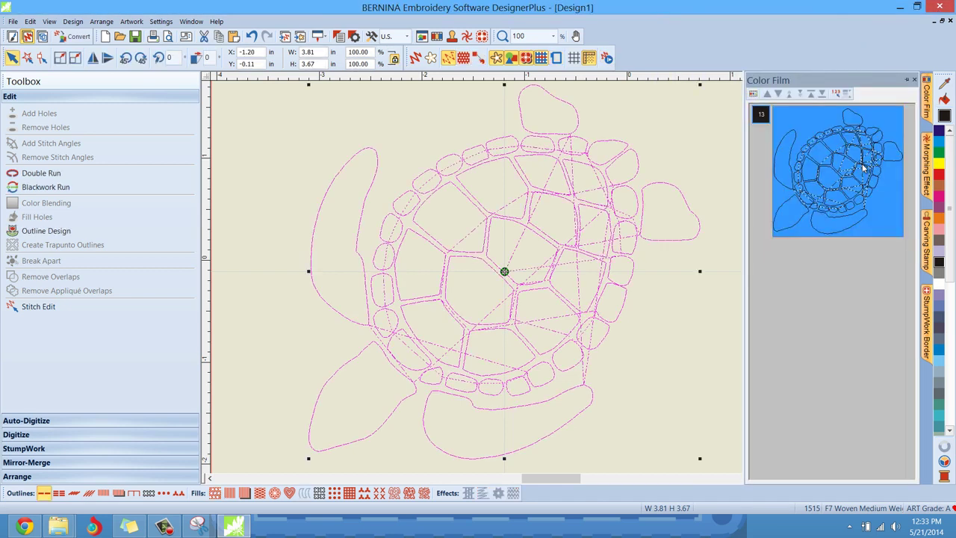
left_click(54, 189)
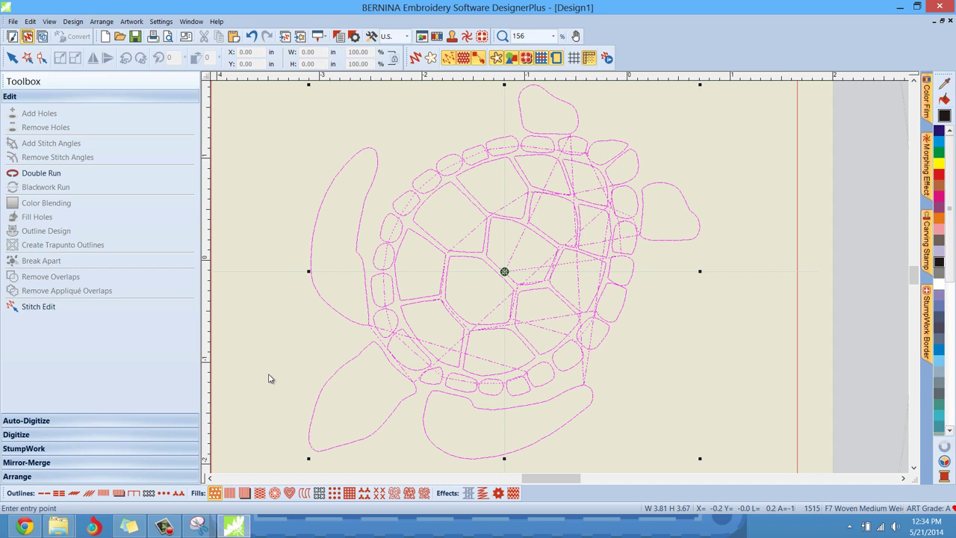
Set the Blackwork Run entry point at the lower-left flipper tip
left_click(312, 450)
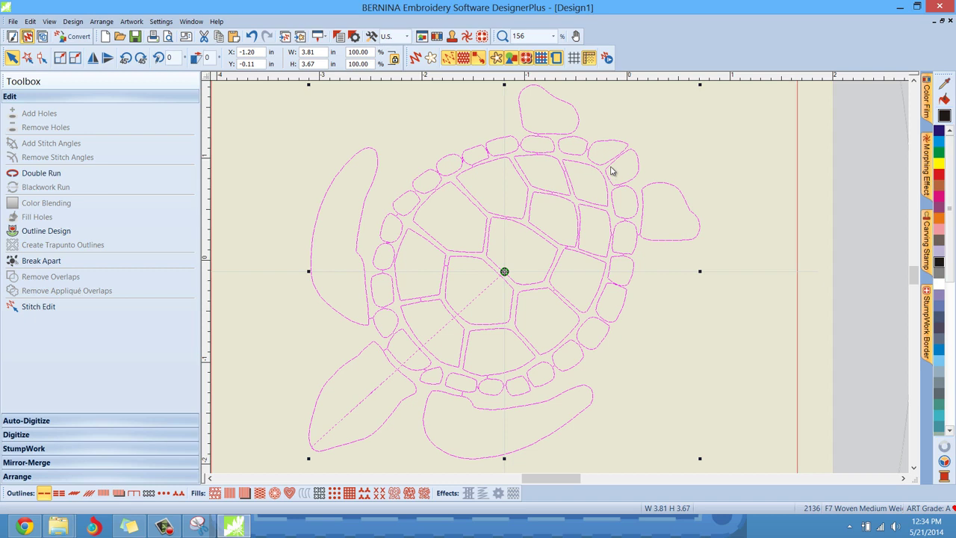
Play the 2136-stitch turtle outline in Slow Redraw, raising speed to 101 stitches per second
left_click(607, 57)
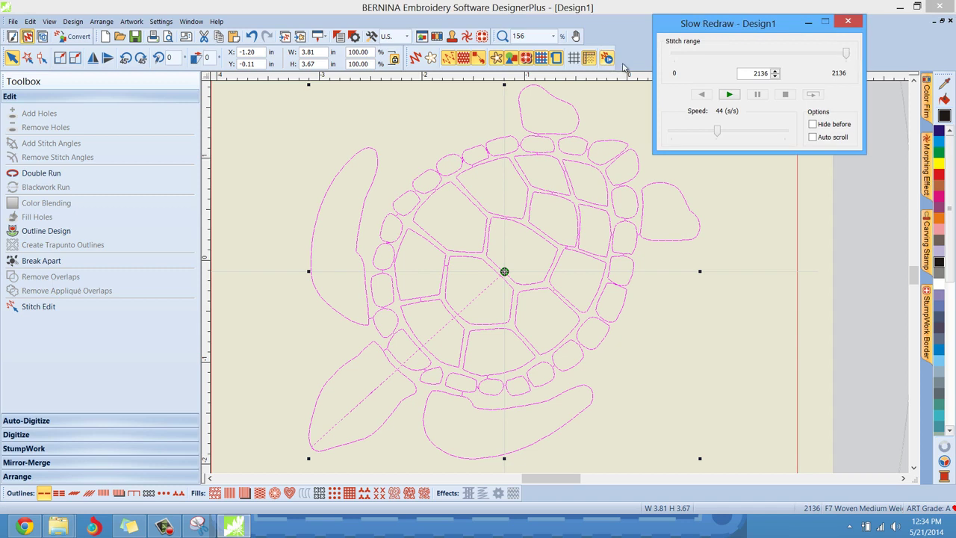
left_click(729, 95)
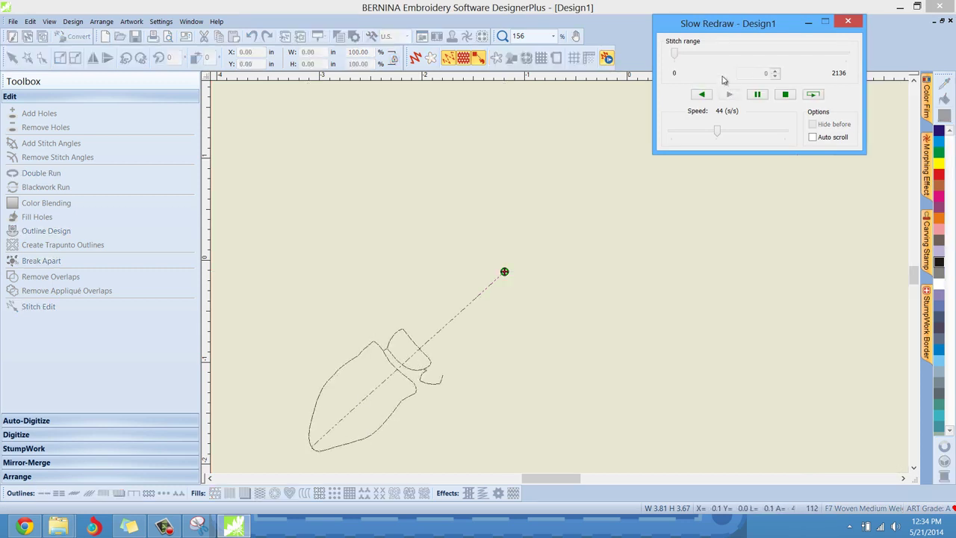
left_click_drag(719, 130, 724, 132)
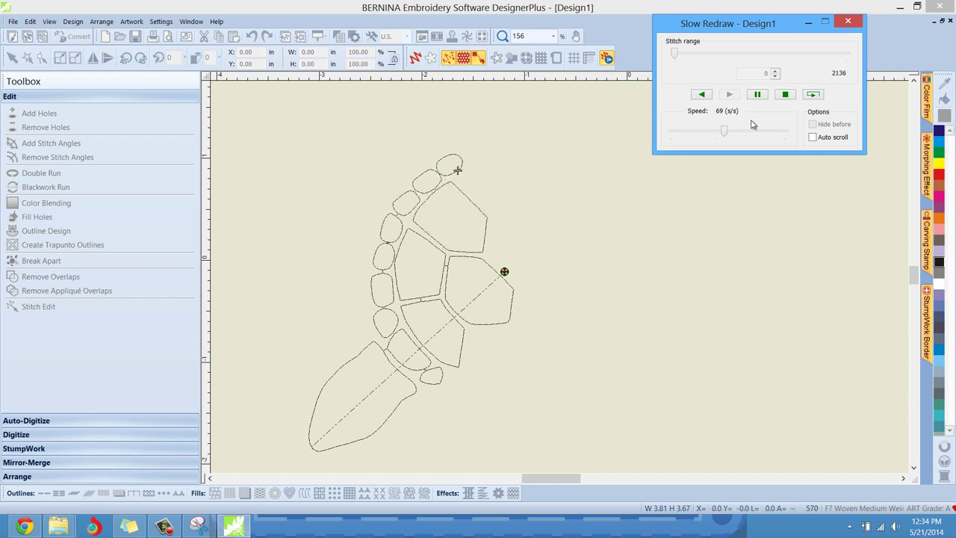
left_click_drag(728, 133, 734, 138)
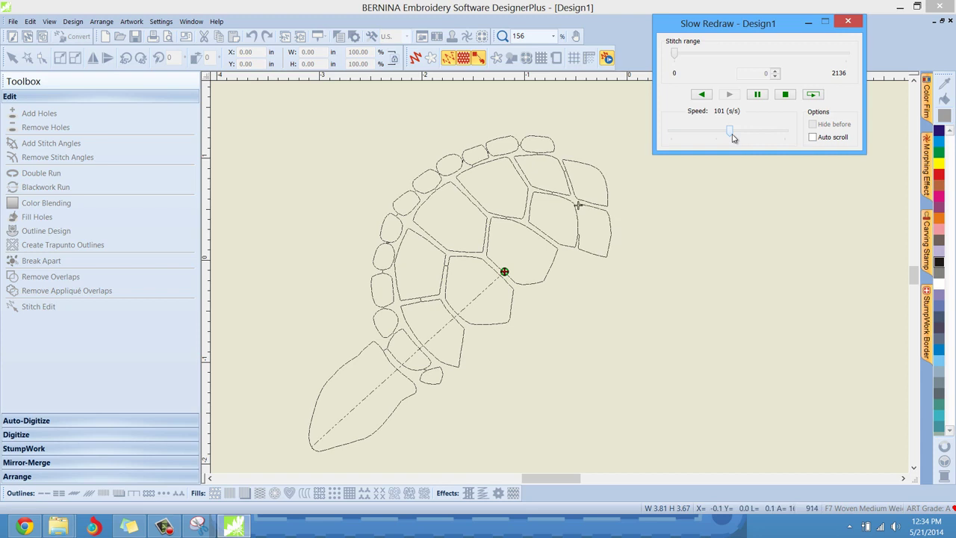